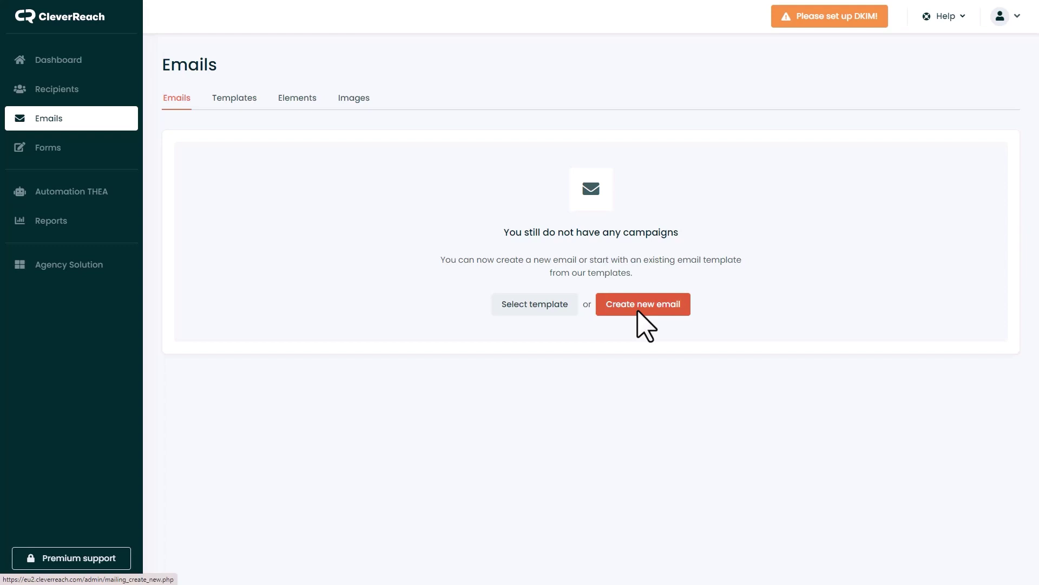
Start creating a new email in CleverReach.
{"action": "left_click", "coordinate": [639, 307]}
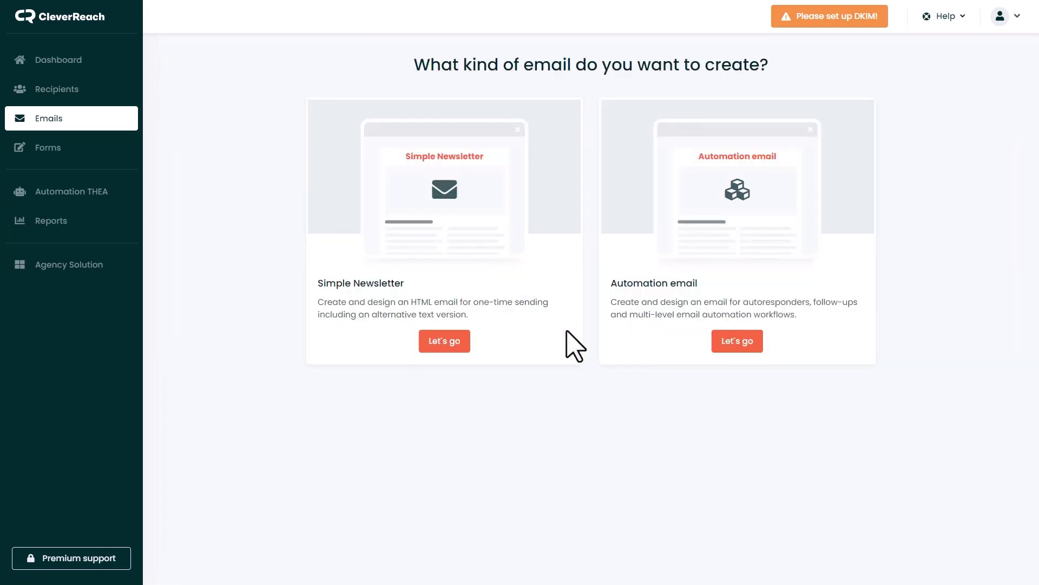
Choose the My_customers group as the campaign's recipients.
{"action": "left_click", "coordinate": [444, 341]}
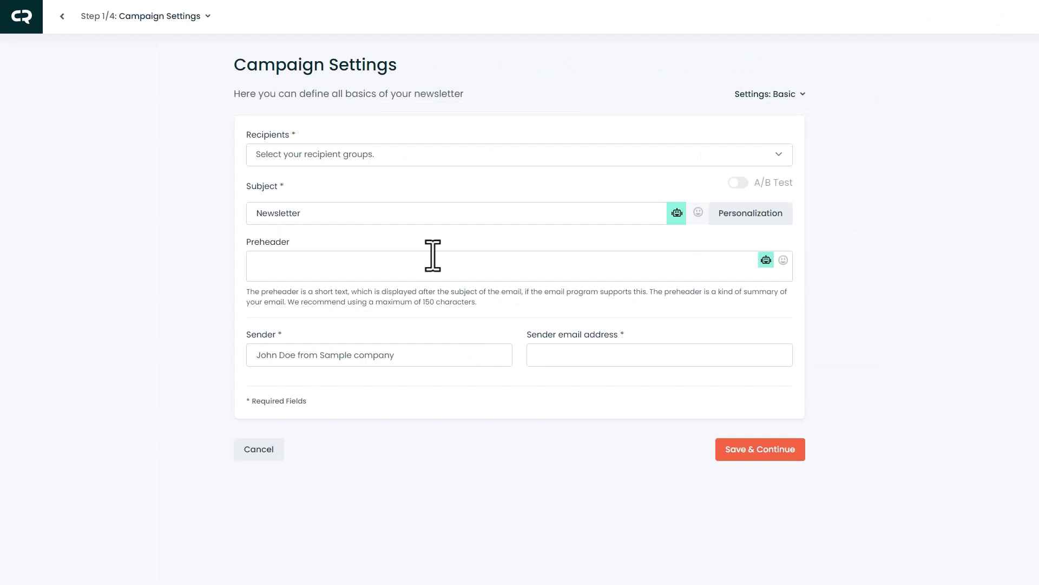
{"action": "left_click", "coordinate": [382, 154]}
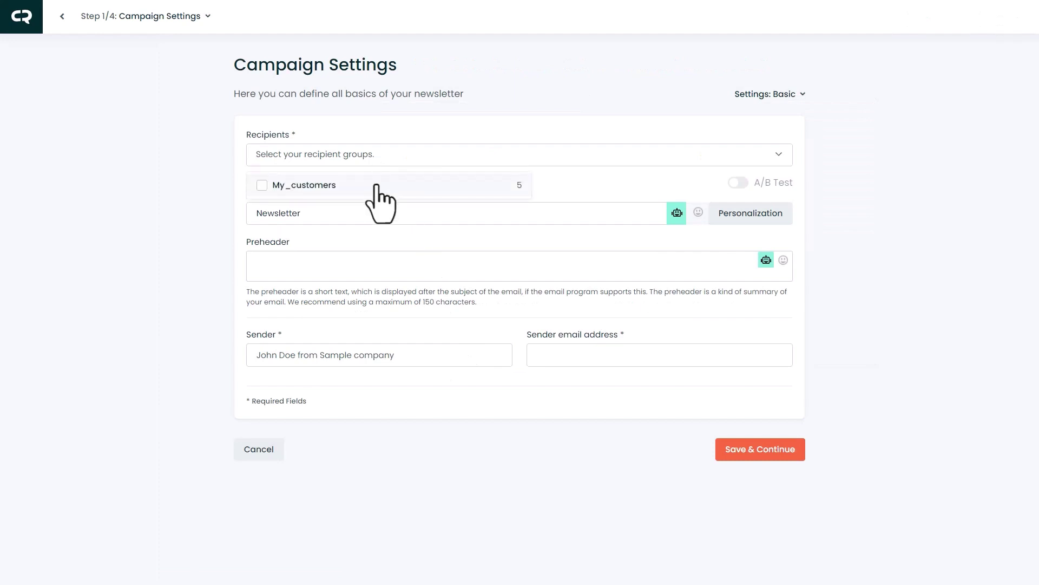
{"action": "left_click", "coordinate": [378, 185]}
{"action": "left_click", "coordinate": [376, 342]}
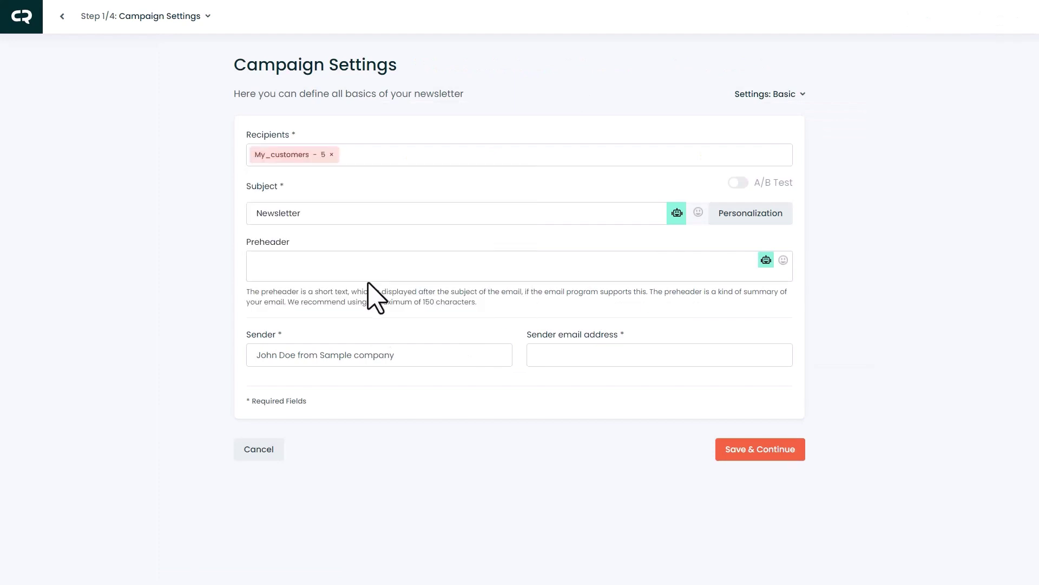
Enter subject 'My 1st newsletter', a preheader, sender name Marketing and sender email.
{"action": "left_click", "coordinate": [350, 212]}
{"action": "key", "text": "ctrl+a"}
{"action": "type", "text": "My 1st newsletter"}
{"action": "left_click", "coordinate": [346, 267]}
{"action": "type", "text": "Here are great information for you"}
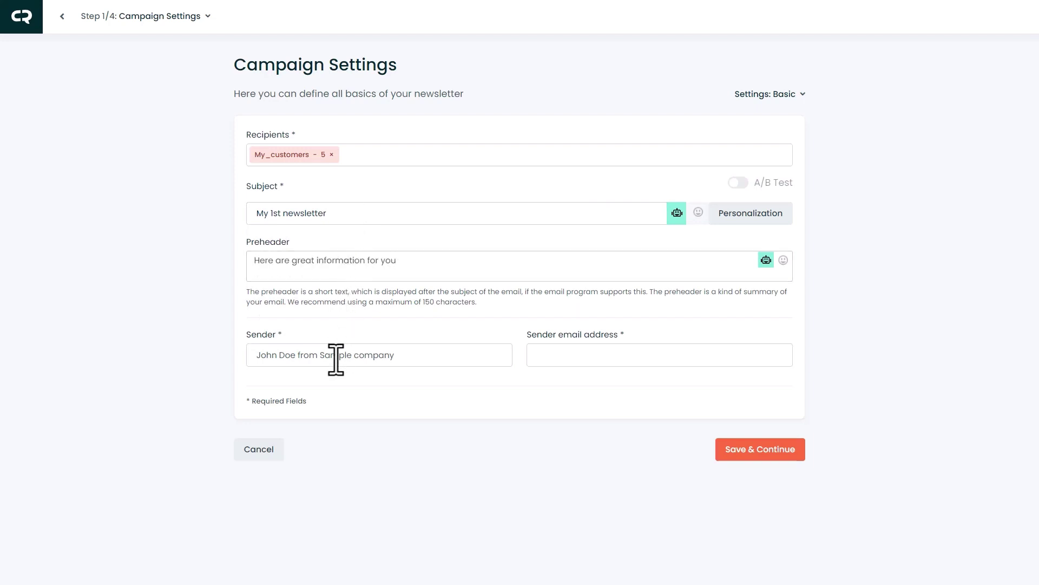
{"action": "left_click", "coordinate": [336, 359]}
{"action": "type", "text": "Marketing"}
{"action": "left_click", "coordinate": [632, 354]}
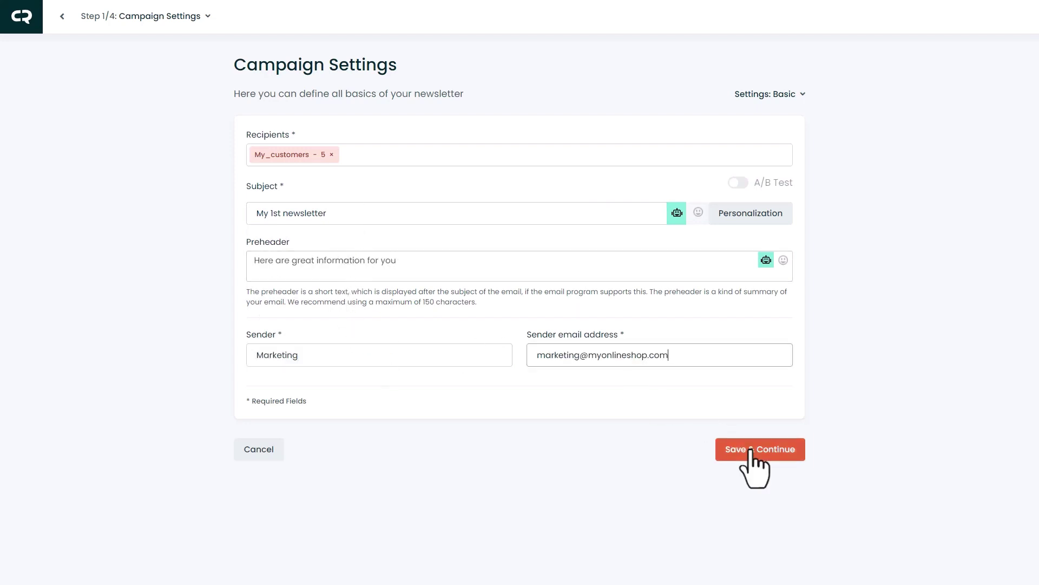
Save the campaign settings and continue to the template catalog.
{"action": "left_click", "coordinate": [754, 449]}
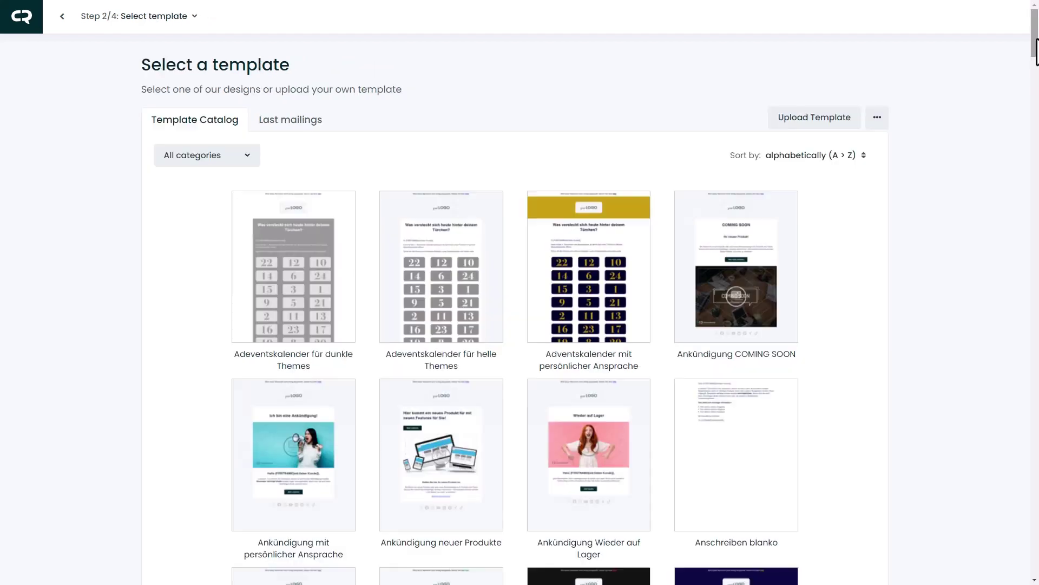
{"action": "left_click_drag", "start_coordinate": [1034, 36], "coordinate": [1035, 158]}
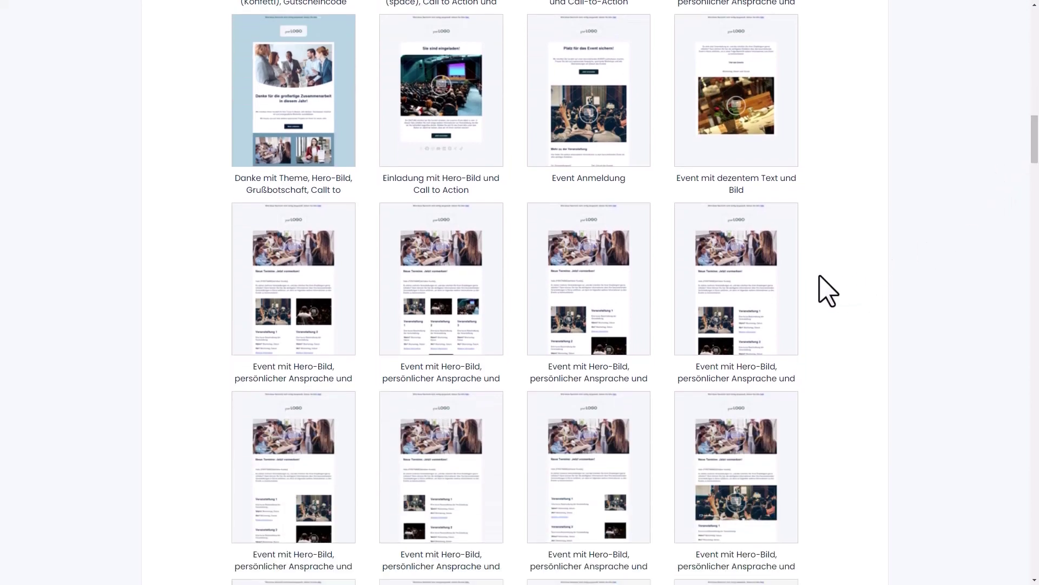
Use the Event mit Hero-Bild template and inspect its logo and hero photo.
{"action": "left_click", "coordinate": [736, 336]}
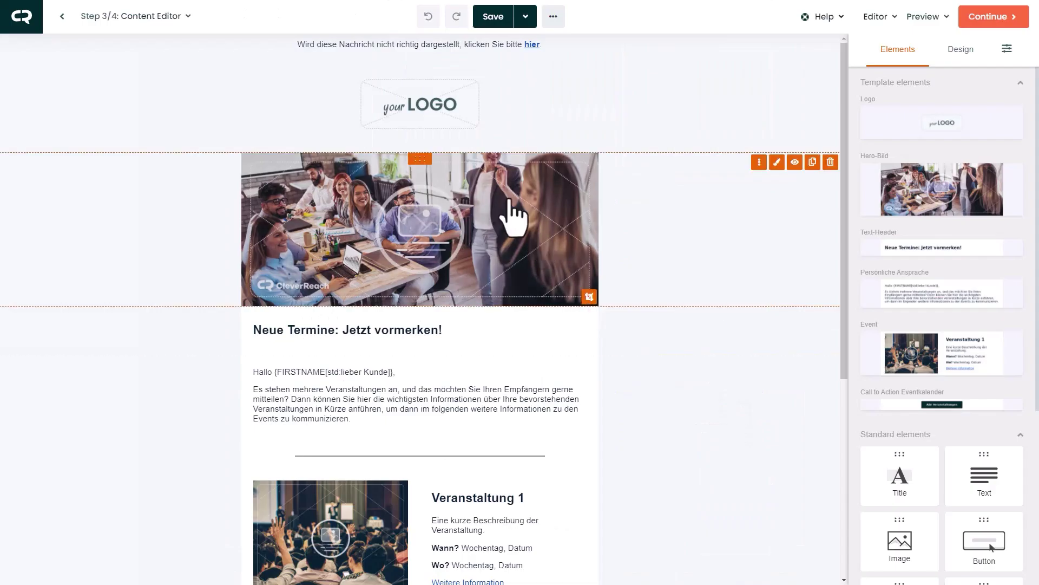
{"action": "left_click", "coordinate": [451, 123]}
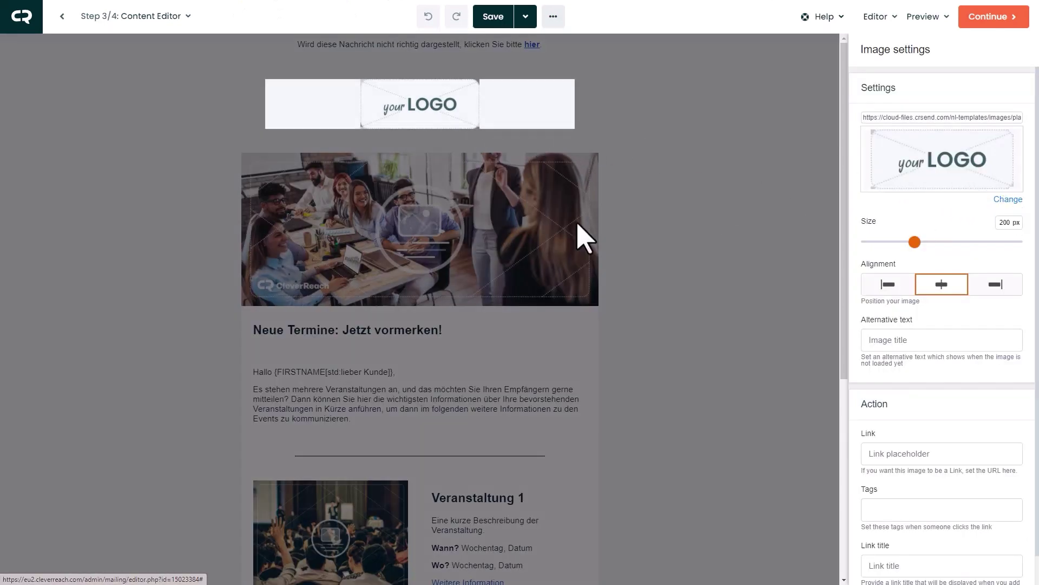
{"action": "left_click", "coordinate": [574, 235]}
Replace the intro paragraph with 'My Text' and 'lieber Kunde' with 'Dear customer'.
{"action": "left_click", "coordinate": [659, 333]}
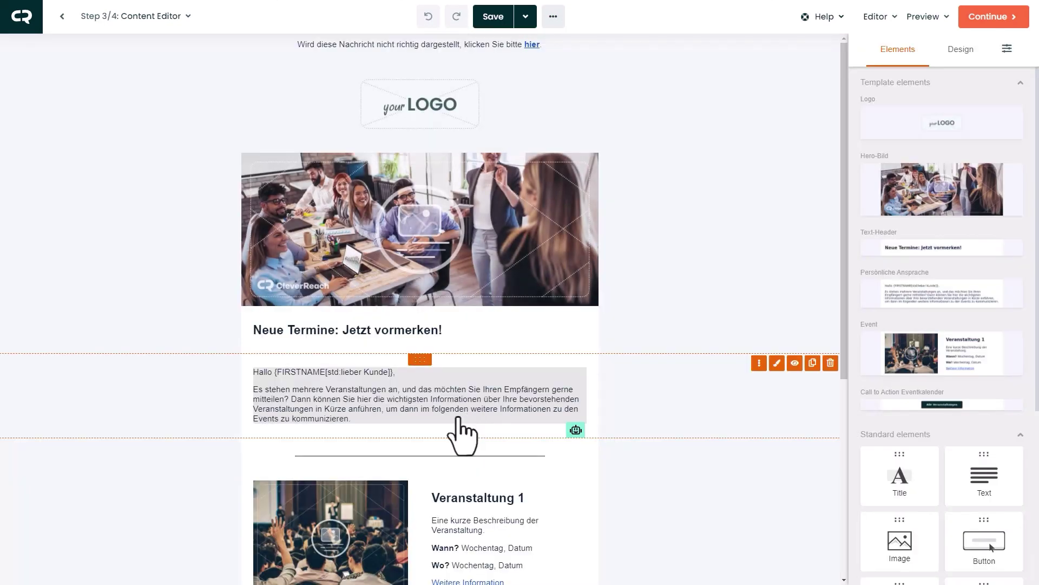
{"action": "left_click", "coordinate": [464, 423]}
{"action": "left_click_drag", "start_coordinate": [358, 418], "coordinate": [248, 390]}
{"action": "type", "text": "my Text"}
{"action": "double_click", "coordinate": [374, 373]}
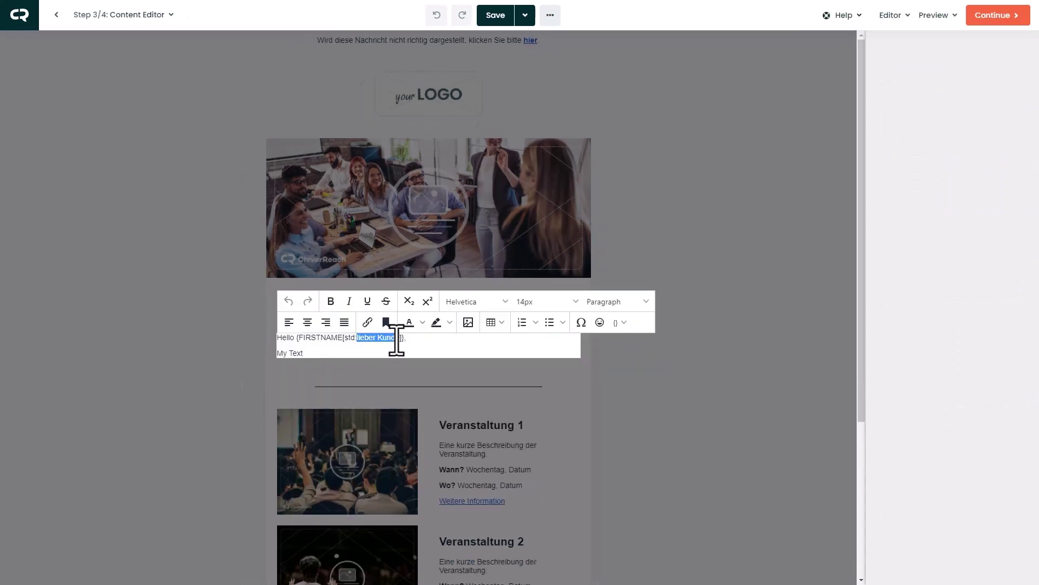
{"action": "type", "text": "Dear customer"}
{"action": "left_click", "coordinate": [731, 267]}
Apply the Rownium theming preset with main background #8FB2E0 and continue to the check list.
{"action": "left_click", "coordinate": [968, 44]}
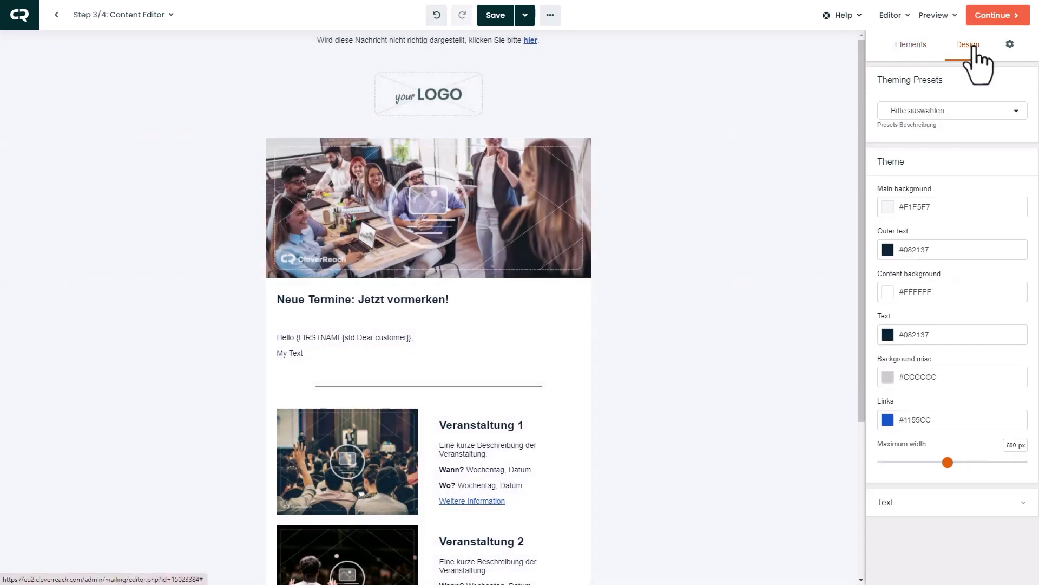
{"action": "left_click", "coordinate": [1014, 111]}
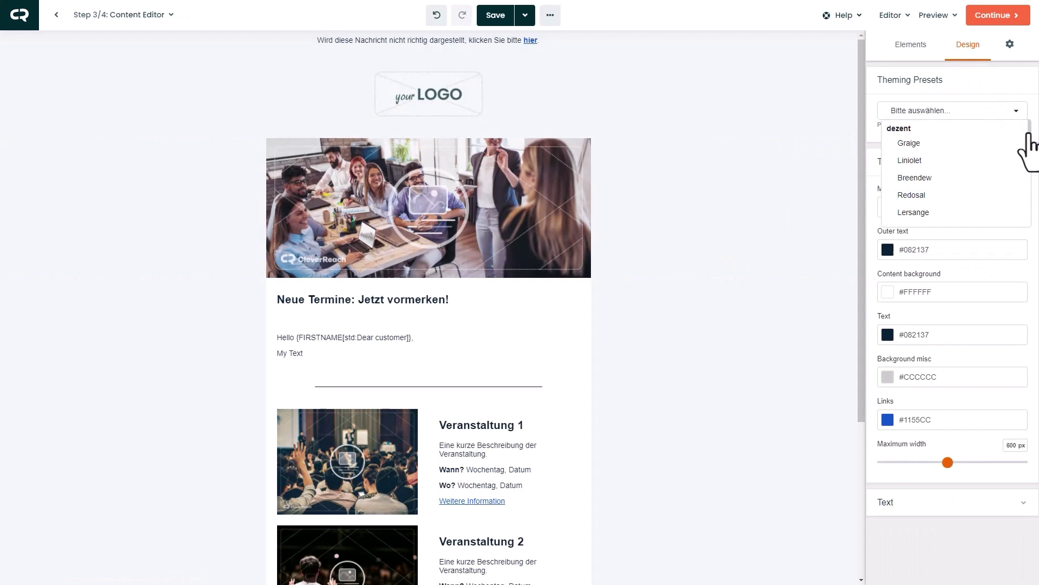
{"action": "scroll", "coordinate": [1021, 187], "scroll_direction": "down", "scroll_amount": 3}
{"action": "scroll", "coordinate": [1021, 203], "scroll_direction": "down", "scroll_amount": 3}
{"action": "scroll", "coordinate": [1021, 207], "scroll_direction": "down", "scroll_amount": 3}
{"action": "scroll", "coordinate": [1021, 210], "scroll_direction": "down", "scroll_amount": 3}
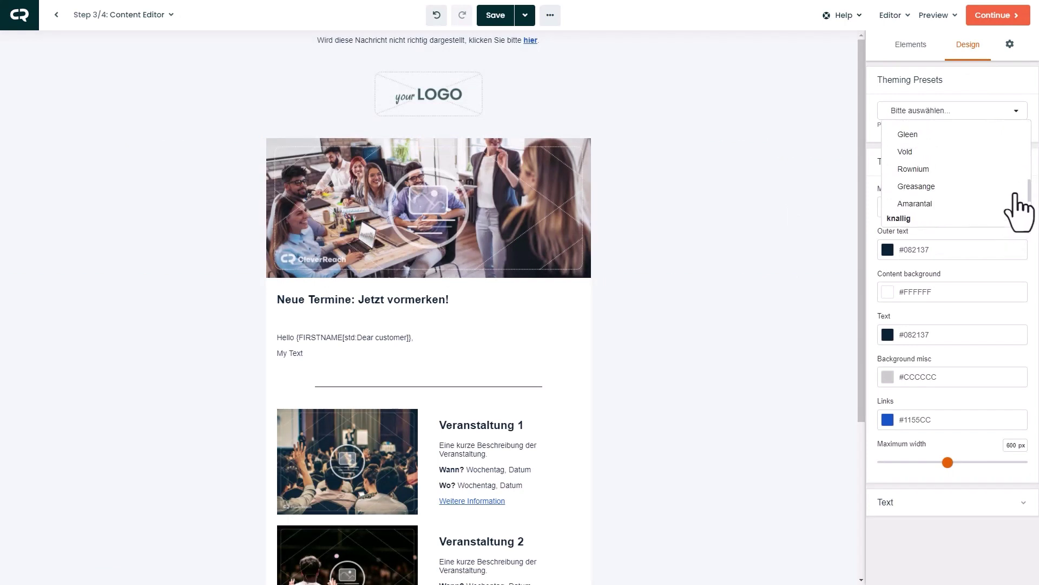
{"action": "left_click", "coordinate": [926, 169]}
{"action": "left_click", "coordinate": [935, 206]}
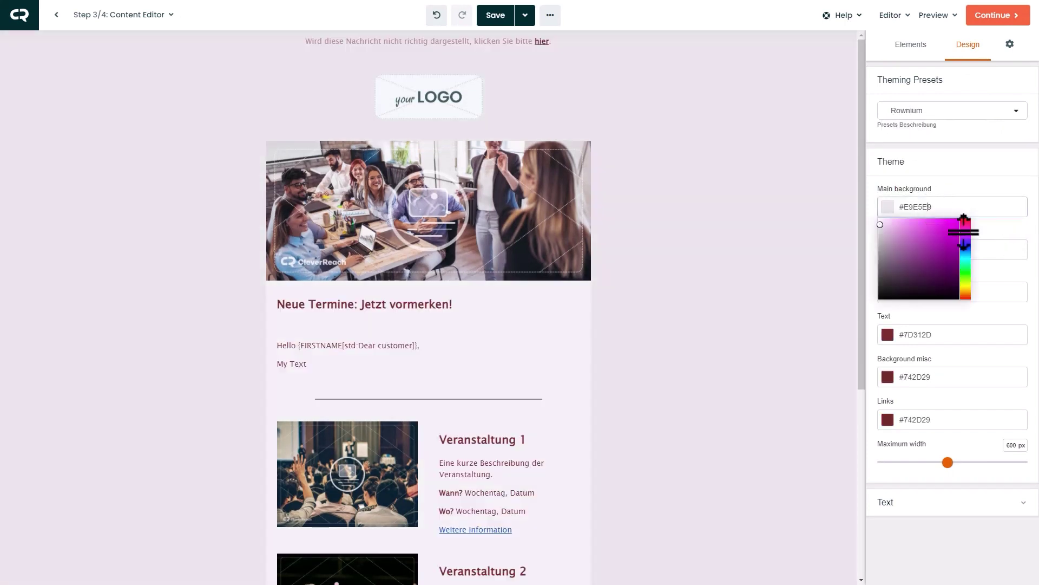
{"action": "left_click", "coordinate": [903, 229]}
{"action": "scroll", "coordinate": [780, 259], "scroll_direction": "down", "scroll_amount": 3}
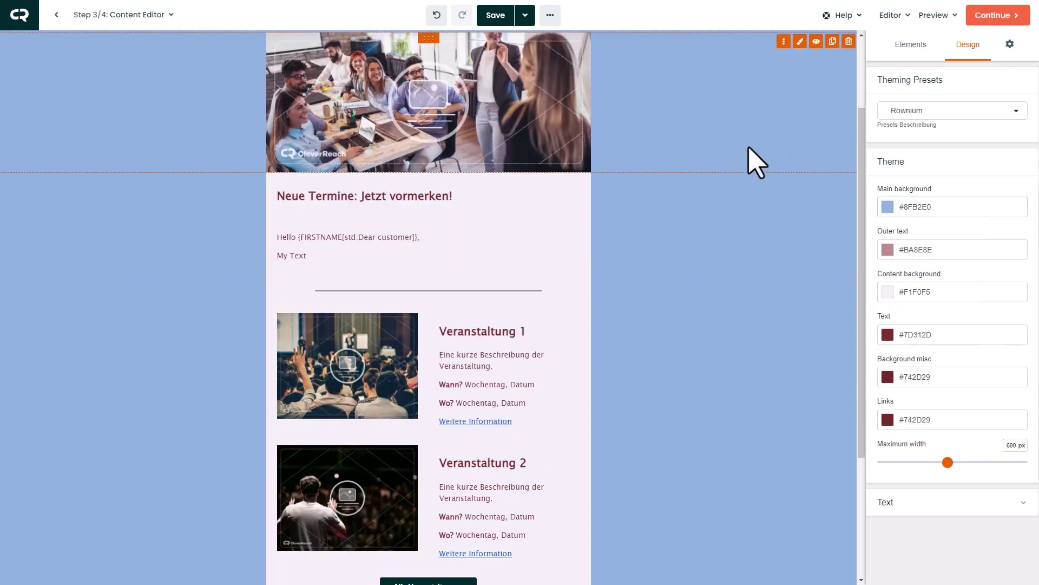
{"action": "left_click", "coordinate": [997, 15]}
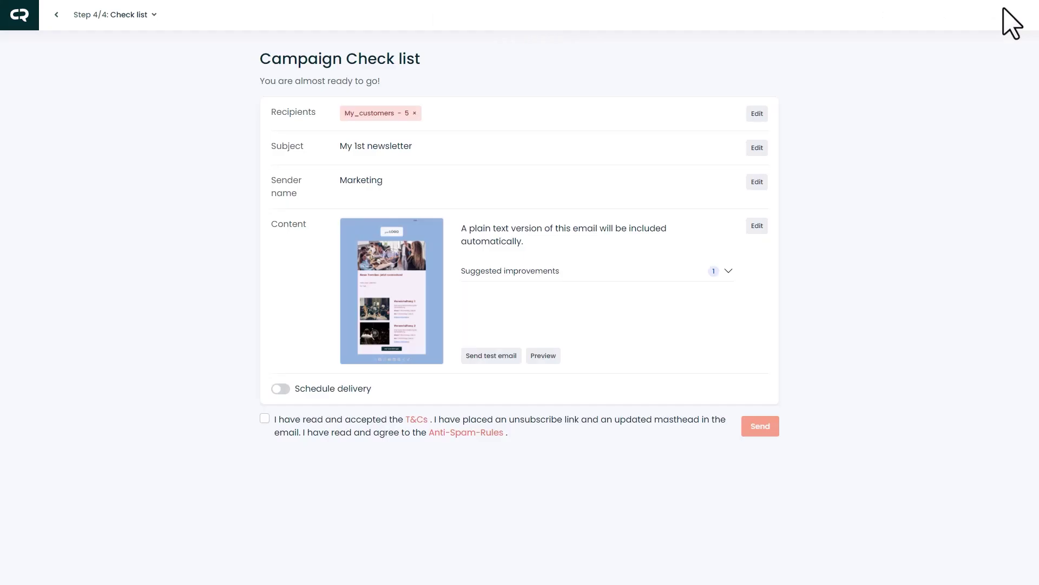
Accept the T&Cs and Anti-Spam-Rules on the campaign check list.
{"action": "left_click", "coordinate": [265, 419]}
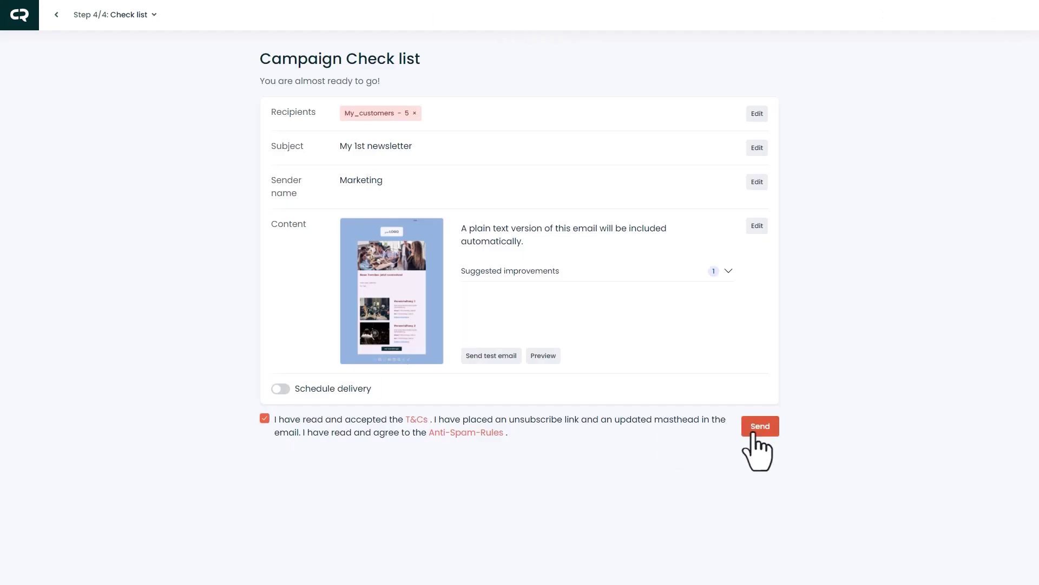